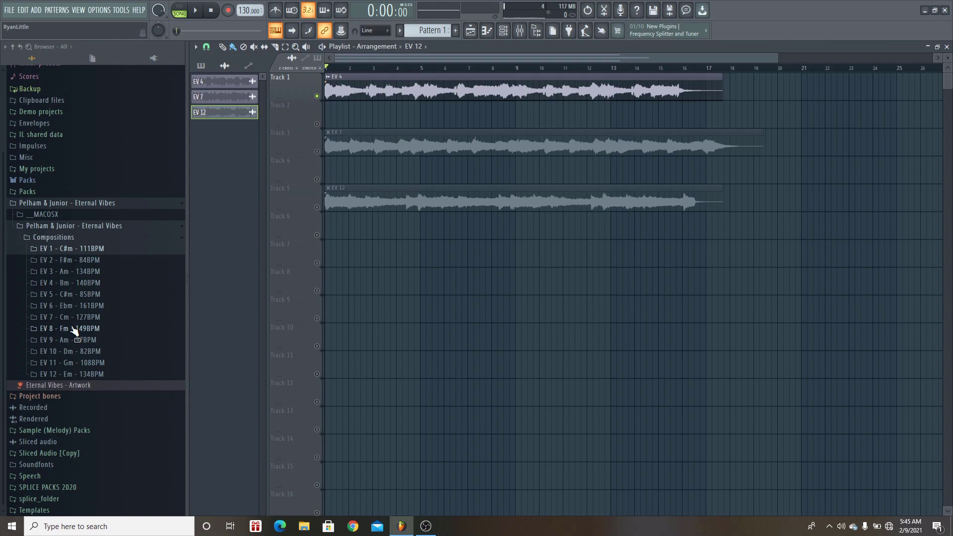
Browse the EV 1, EV 2, EV 10 and EV 8 composition folders of the Eternal Vibes pack to see what they contain
click(88, 250)
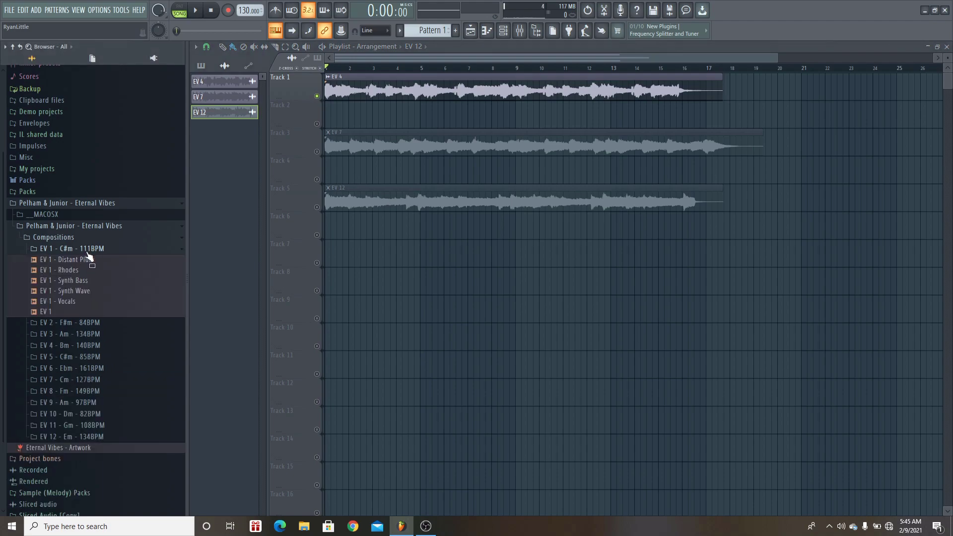
click(88, 250)
click(89, 260)
click(89, 260)
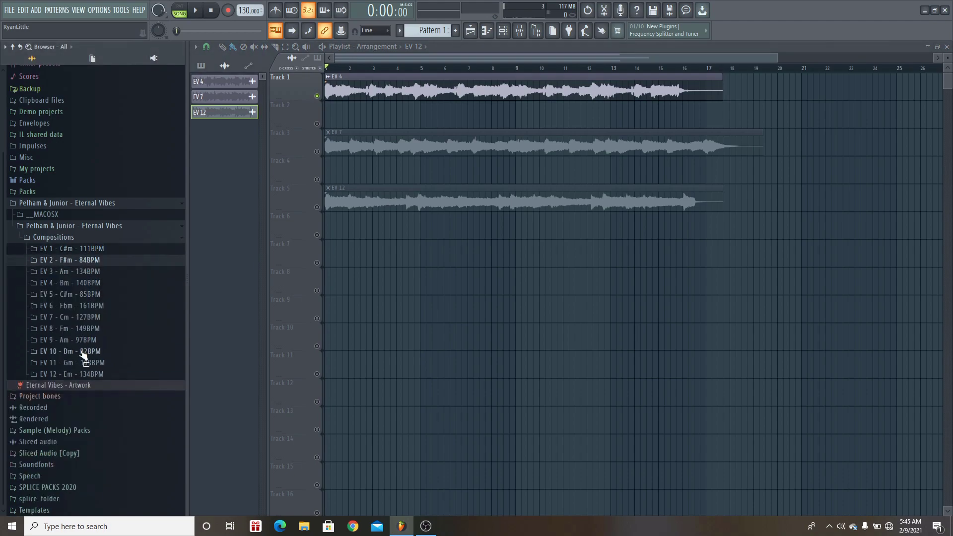
click(84, 351)
click(85, 352)
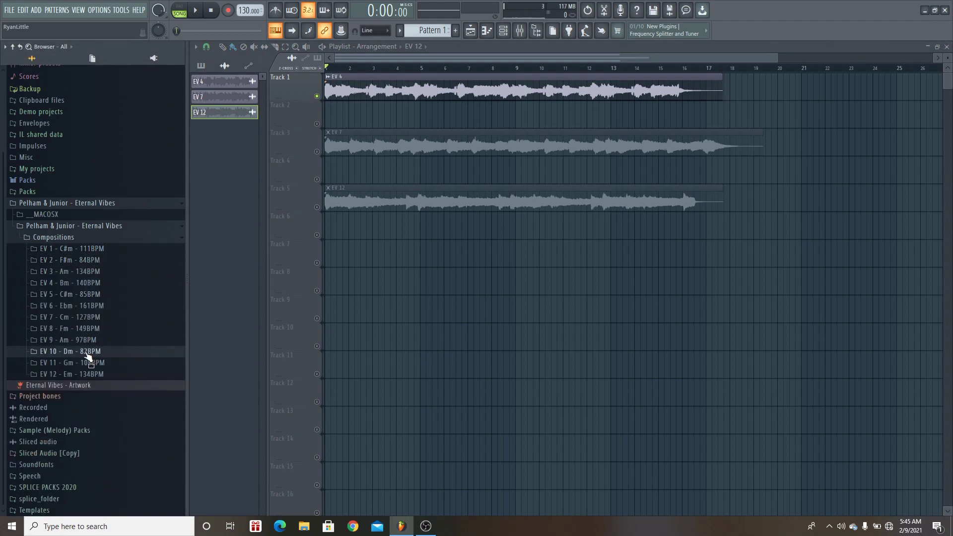
click(87, 328)
click(88, 328)
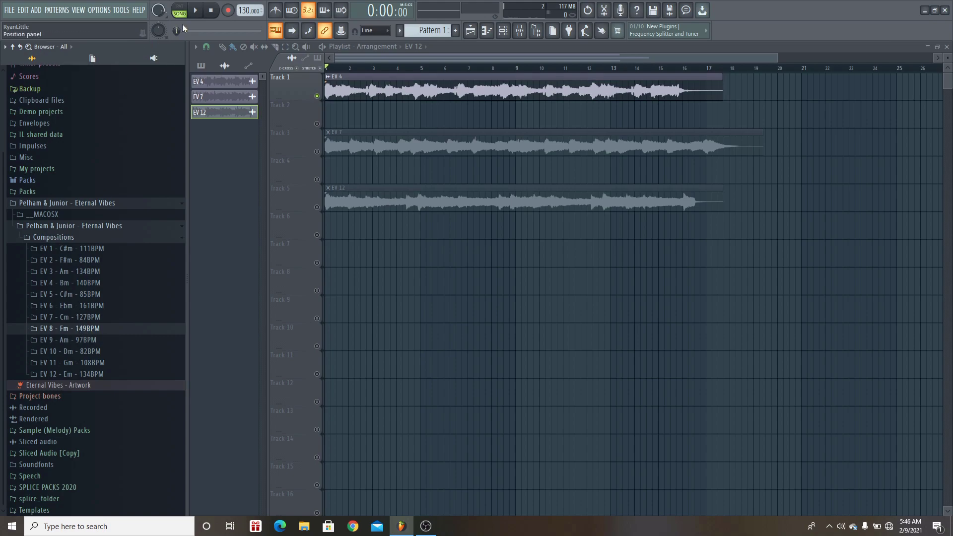
Play the EV 4 composition on Track 1 from the start and check the stems in its EV 4 - Bm - 140BPM folder
click(195, 11)
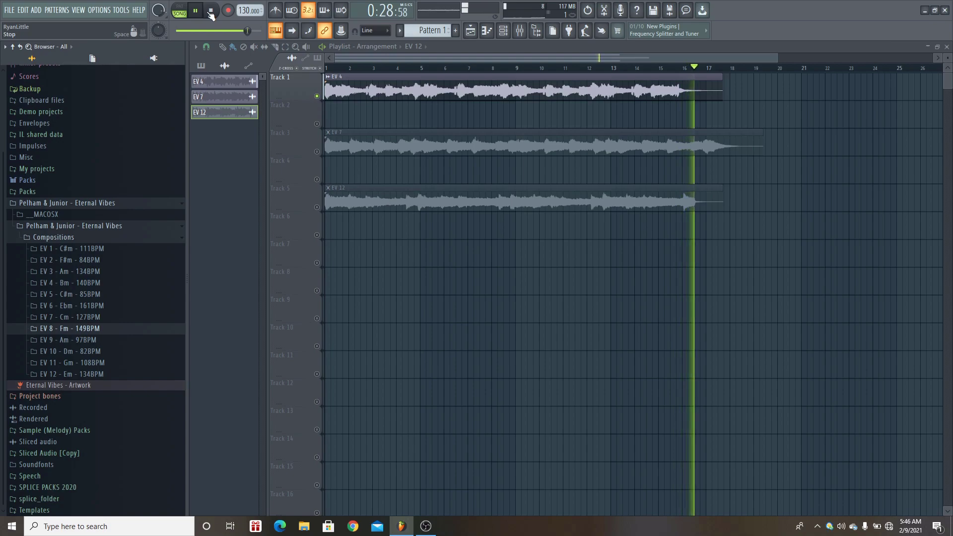
click(211, 11)
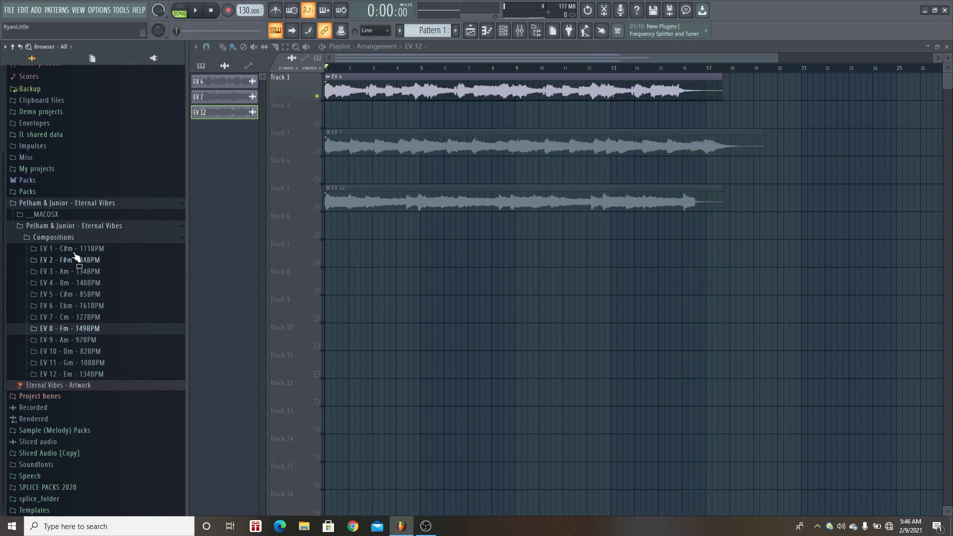
click(68, 285)
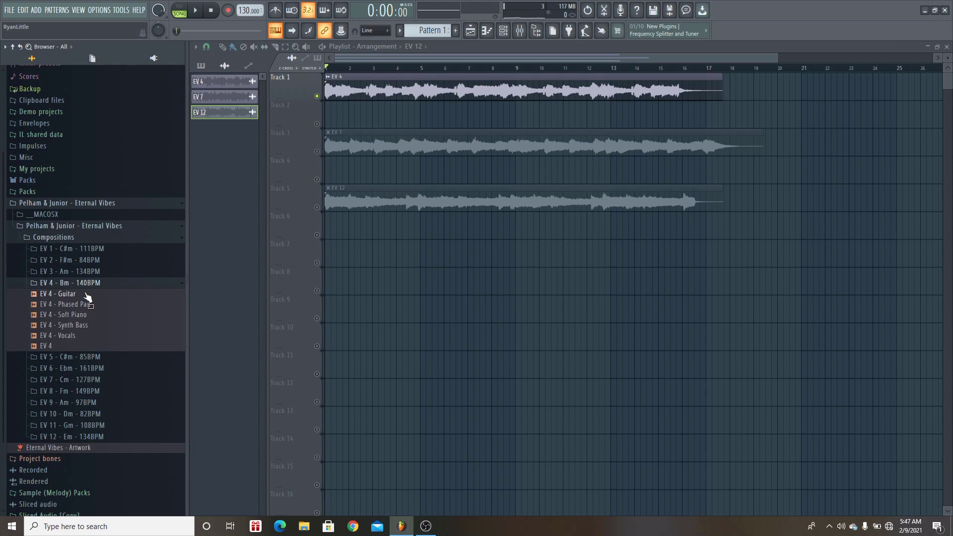
click(93, 283)
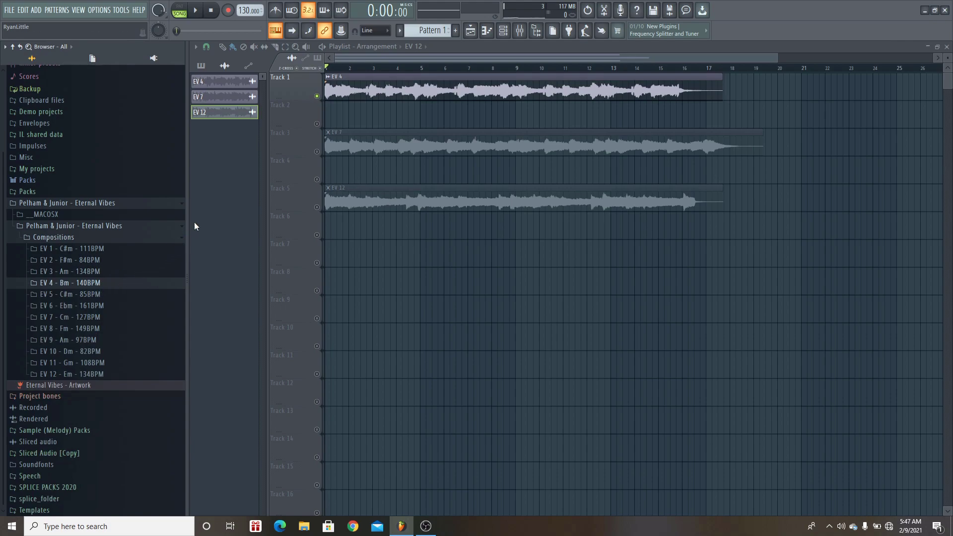
Solo Track 3, play the EV 7 composition, and check the stems in its EV 7 - Cm - 127BPM folder
right_click(318, 152)
click(198, 12)
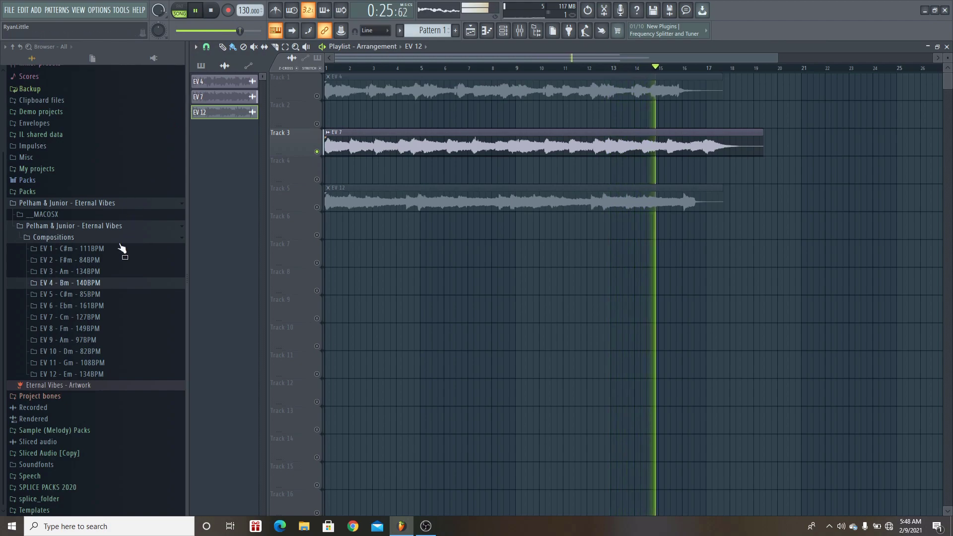
click(94, 316)
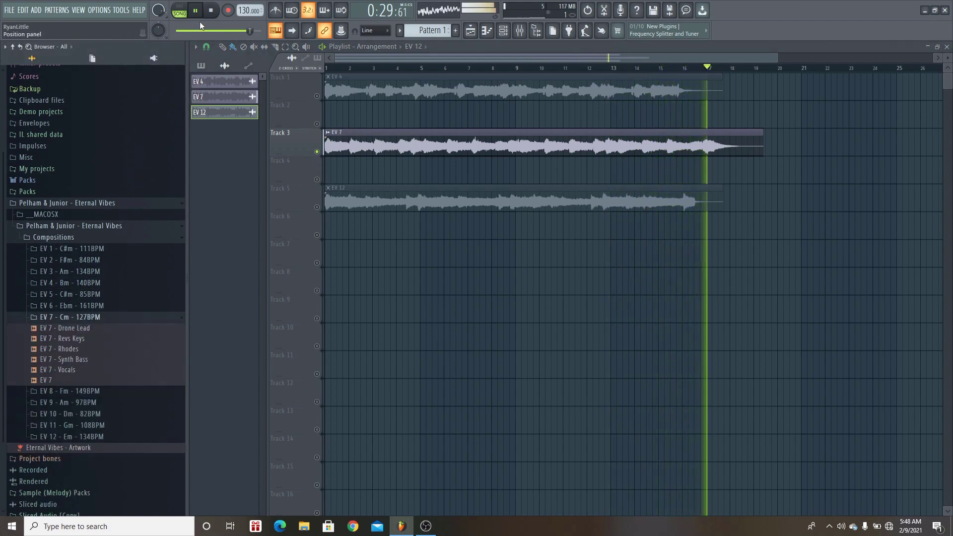
click(212, 14)
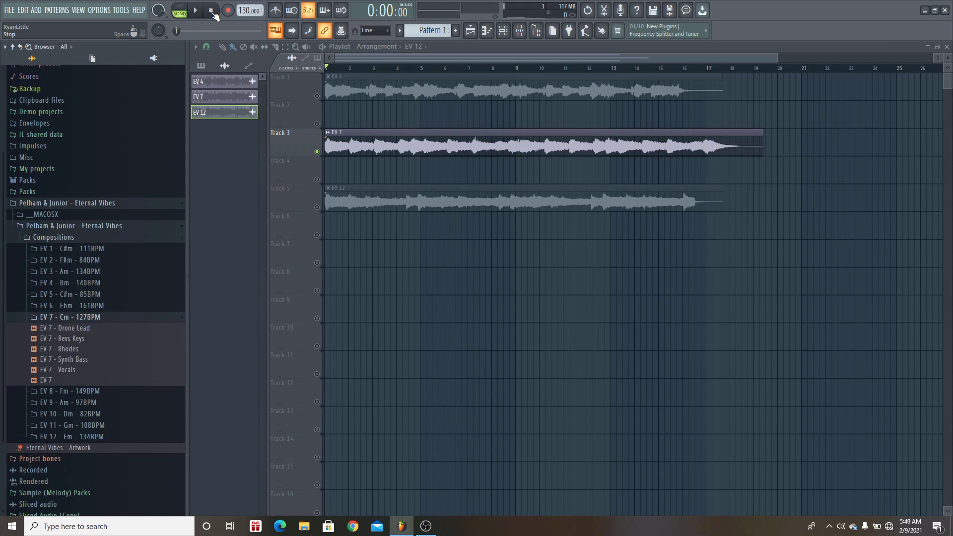
click(103, 319)
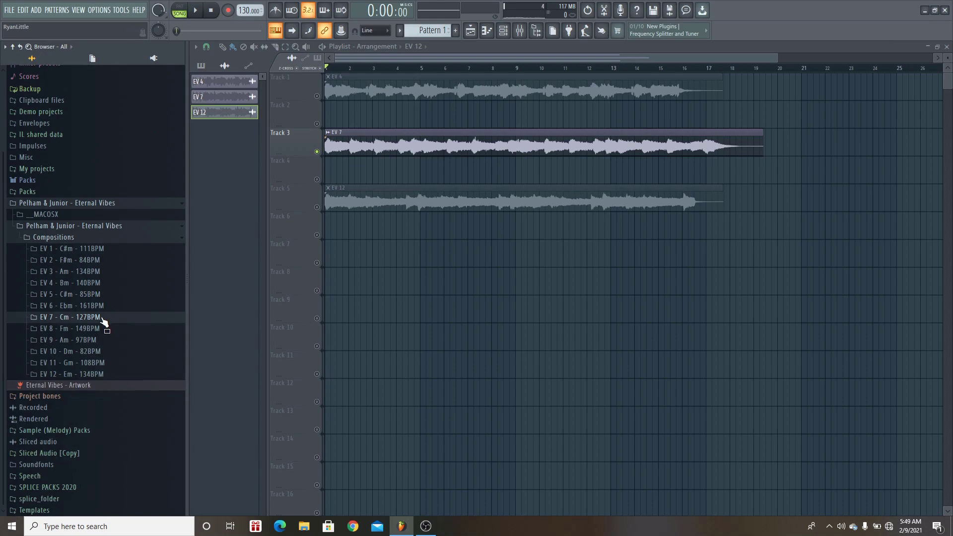
Solo Track 5, play the EV 12 composition, and check the stems in its EV 12 - Em - 134BPM folder
right_click(317, 207)
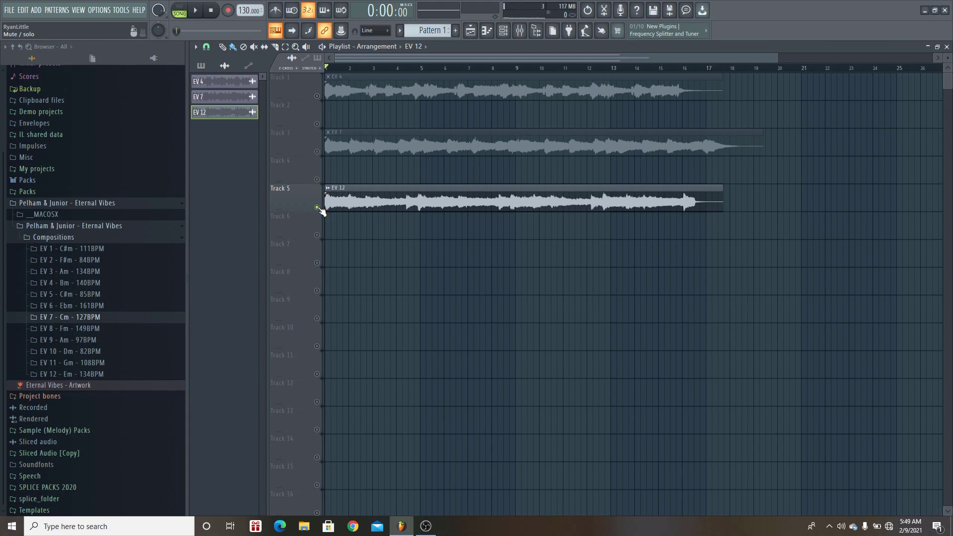
click(196, 11)
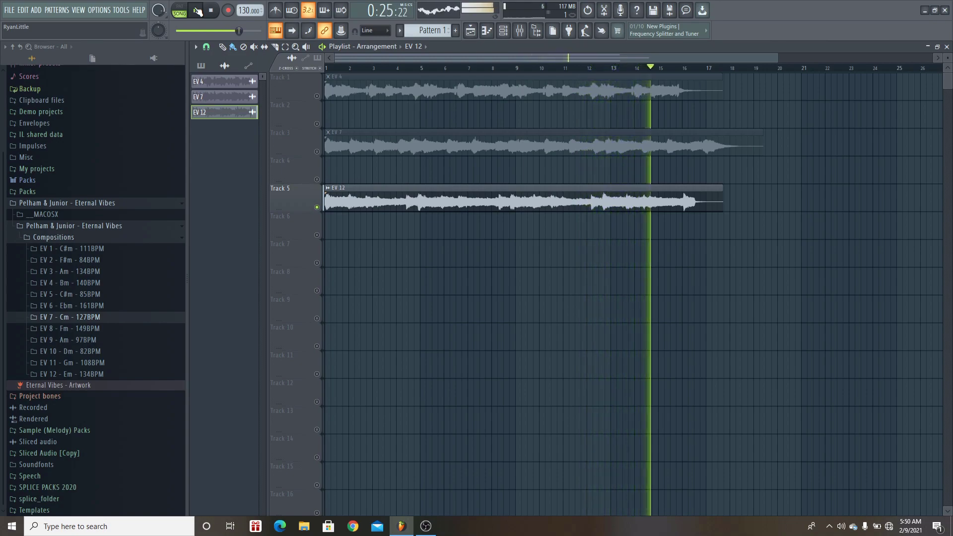
click(90, 375)
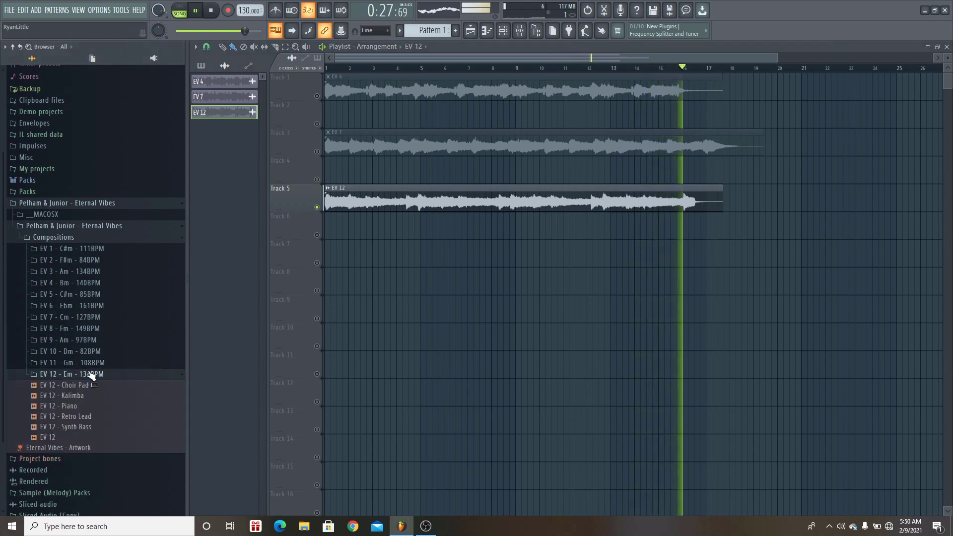
click(216, 11)
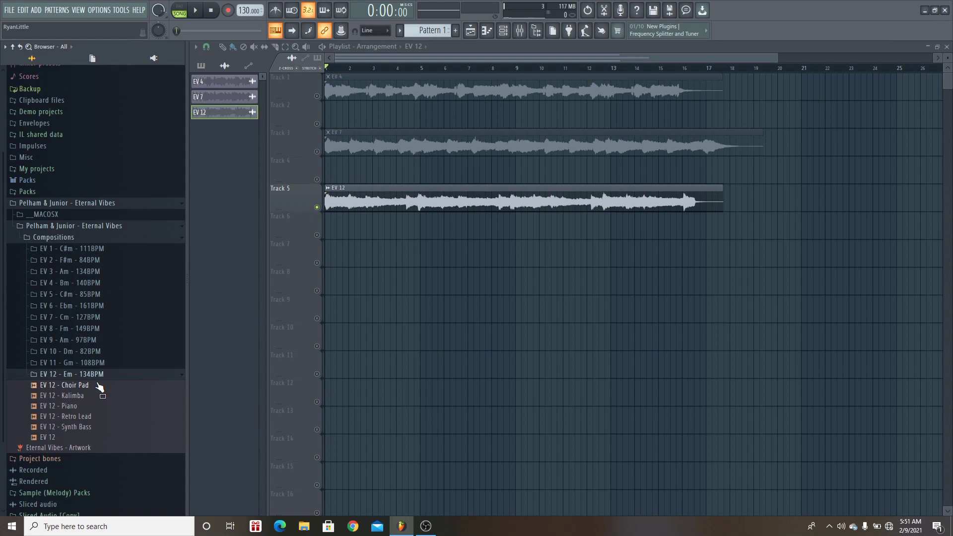
click(103, 376)
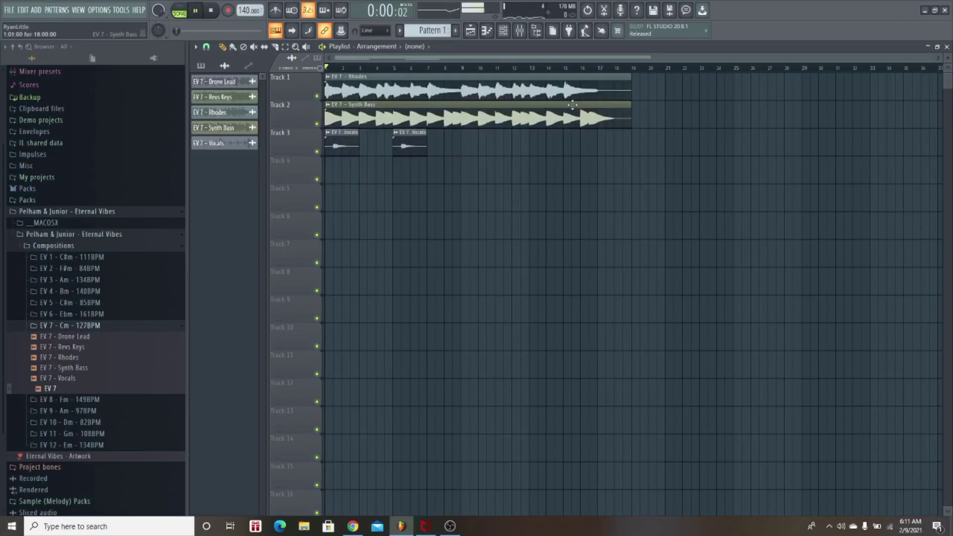
Play the arrangement and trim the empty tails of the Rhodes and Synth Bass clips back to about bar 17
key(space)
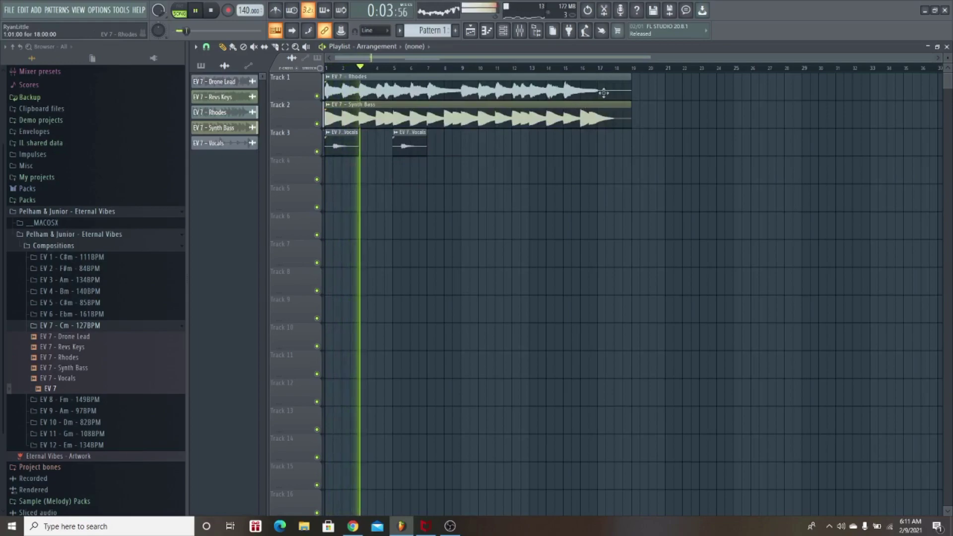
drag(629, 85, 596, 81)
drag(631, 121, 600, 123)
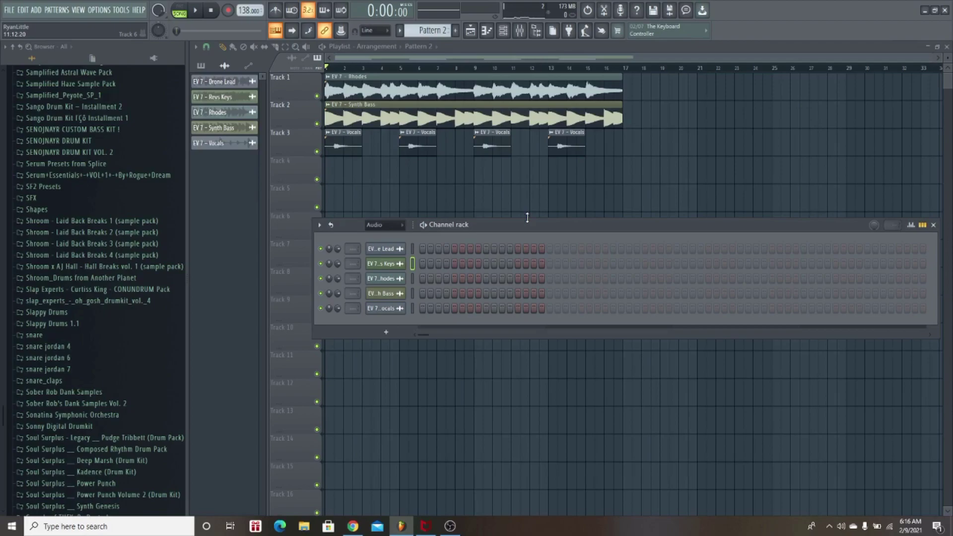
Open the EV 7 - Revs Keys channel settings and check its Stretch time-stretching mode
click(392, 266)
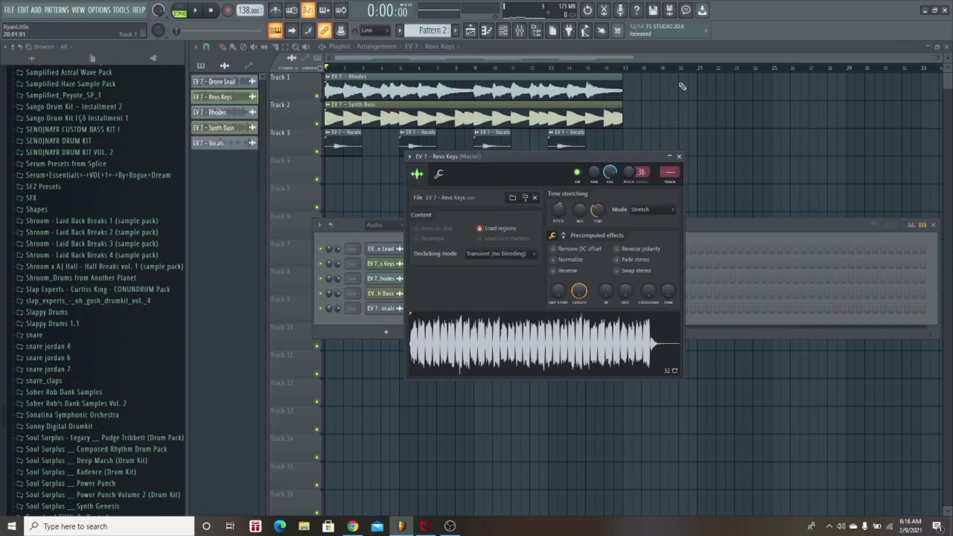
click(644, 213)
click(644, 214)
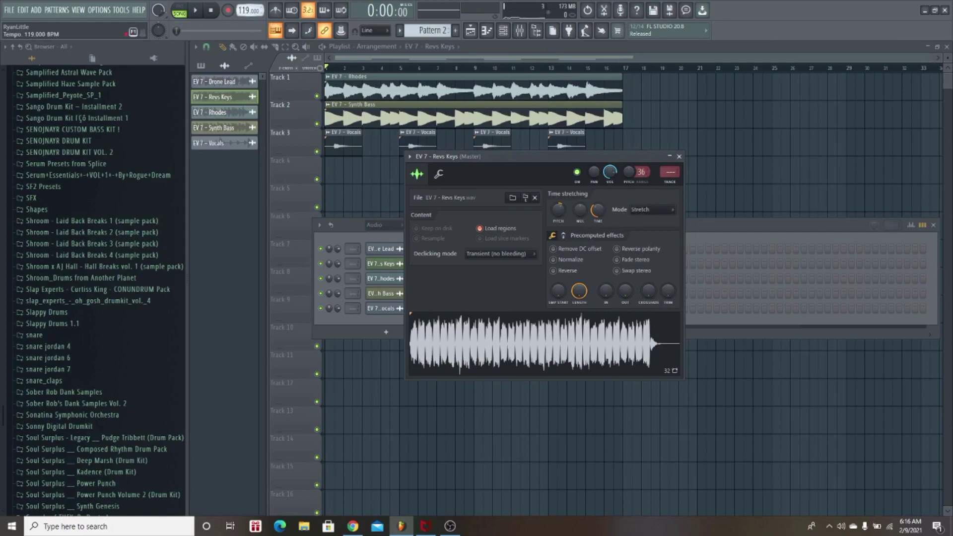
Play the arrangement from the start at 110 BPM to hear the time-stretched clips, and stop playback
click(380, 62)
key(space)
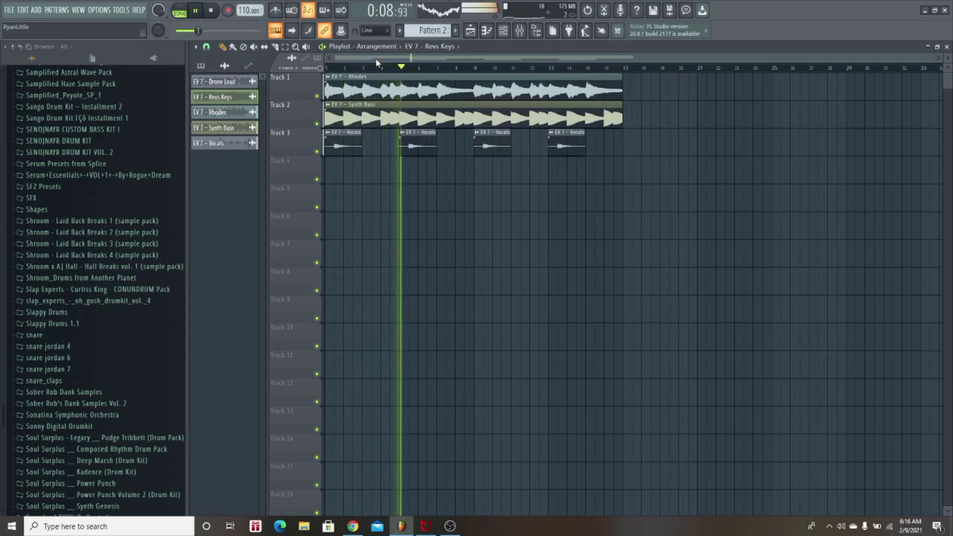
key(space)
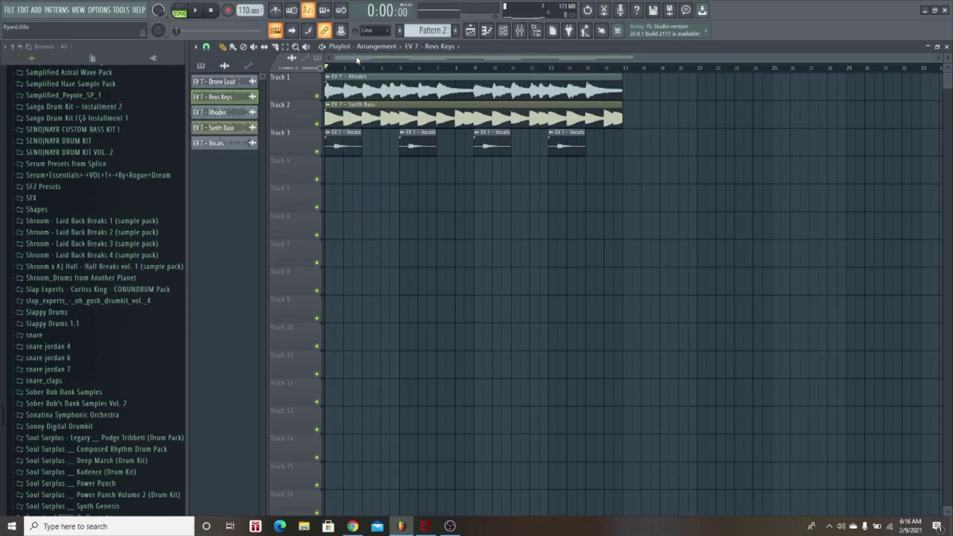
Set the project tempo to 142 BPM and play the arrangement to check it
drag(244, 12, 244, 22)
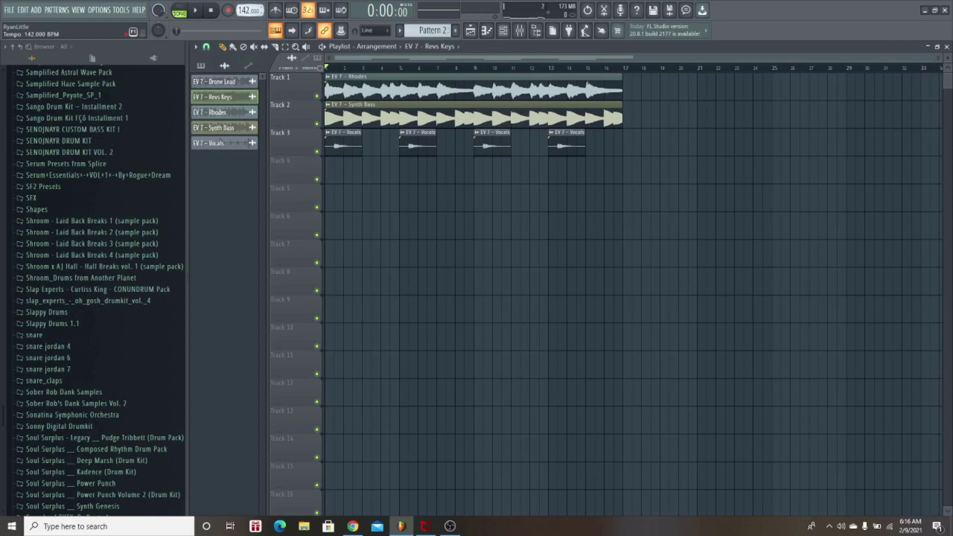
key(space)
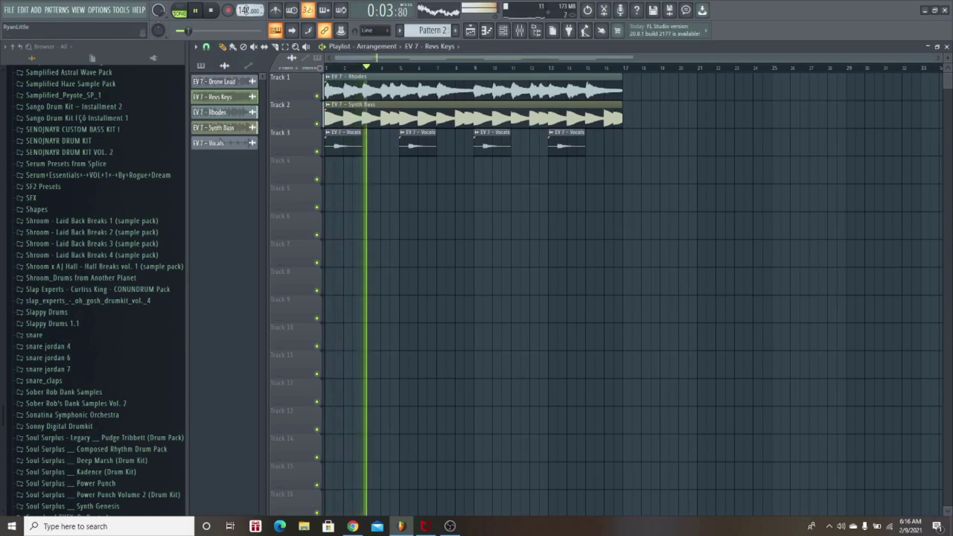
key(space)
click(503, 30)
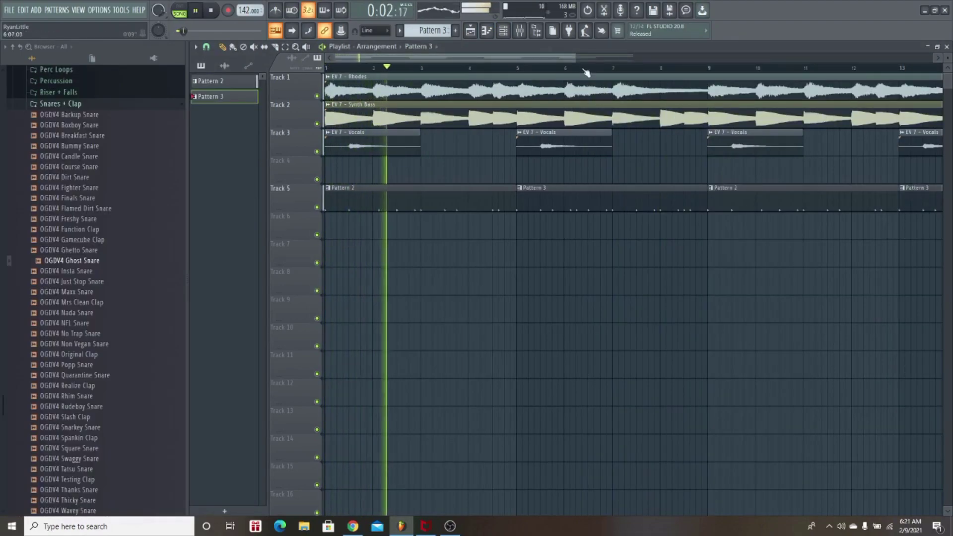
Rename Pattern 3 as Drums
scroll(813, 89, down, 3)
scroll(814, 89, up, 3)
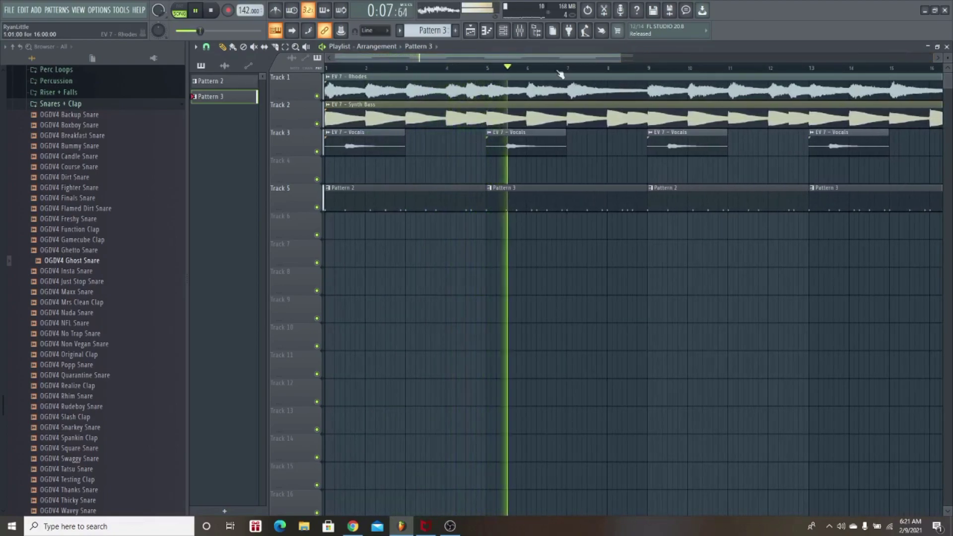
click(430, 30)
click(522, 78)
text(Drums)
key(Return)
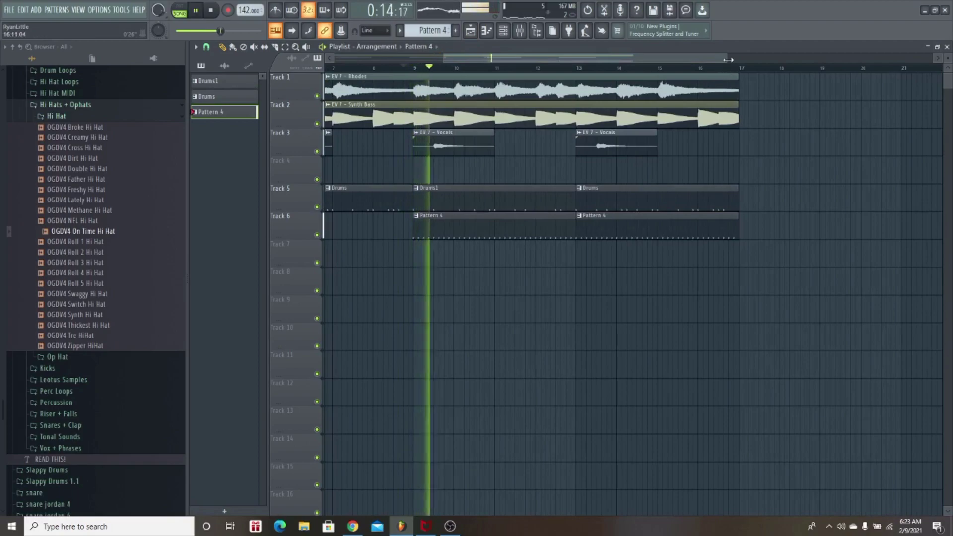
Open the OGDV4 On Time Hi Hat channel settings and adjust the panning of its 808 HiHat mixer track
scroll(722, 70, up, 2)
click(510, 34)
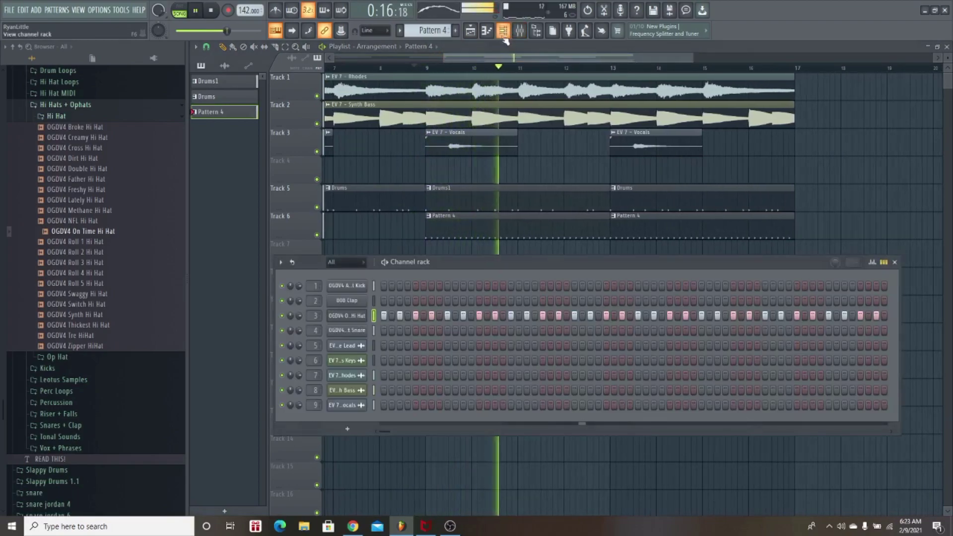
click(354, 317)
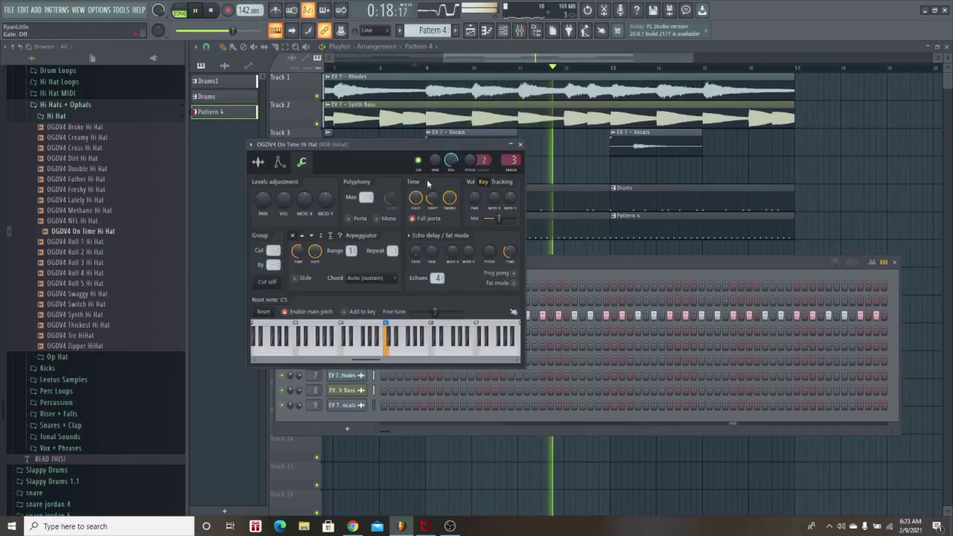
key(F9)
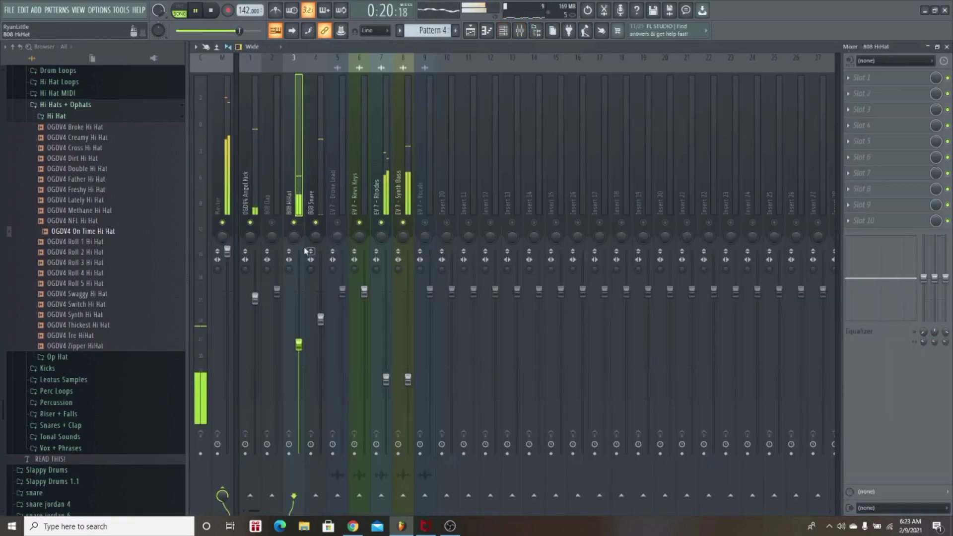
mouse_move(293, 237)
mouse_down()
mouse_move(294, 209)
mouse_move(294, 226)
mouse_up()
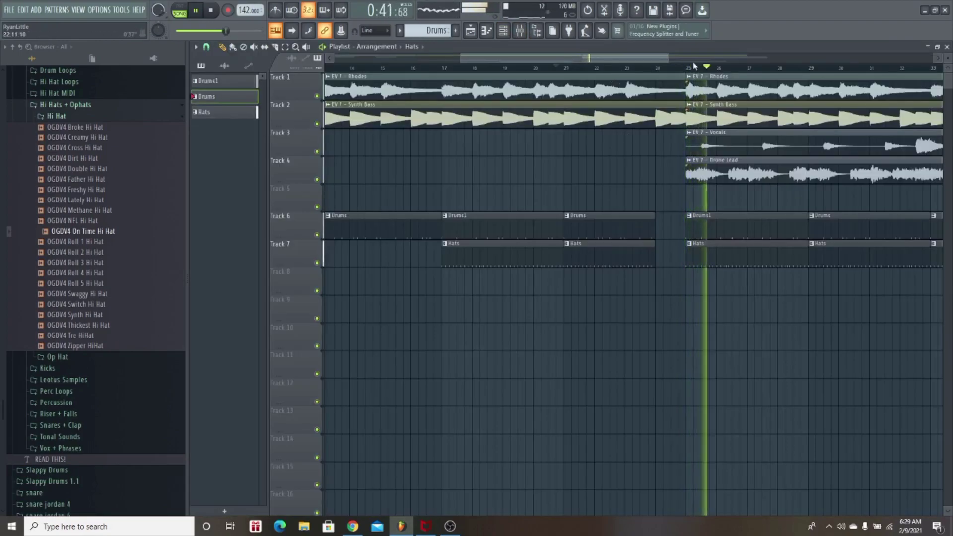
Trim the overhanging clip end in the section starting at bar 25 back to bar 41
scroll(617, 56, right, 7)
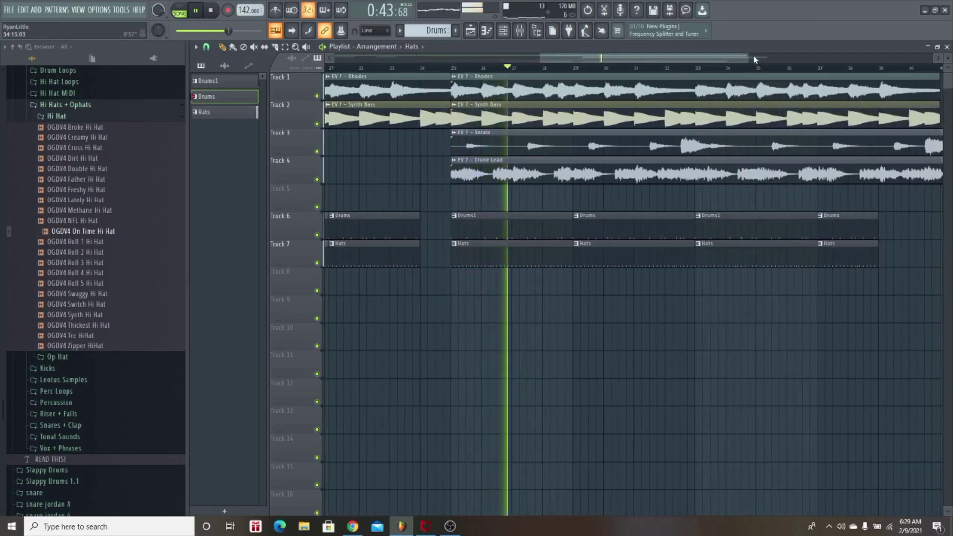
drag(747, 57, 868, 58)
drag(863, 92, 777, 93)
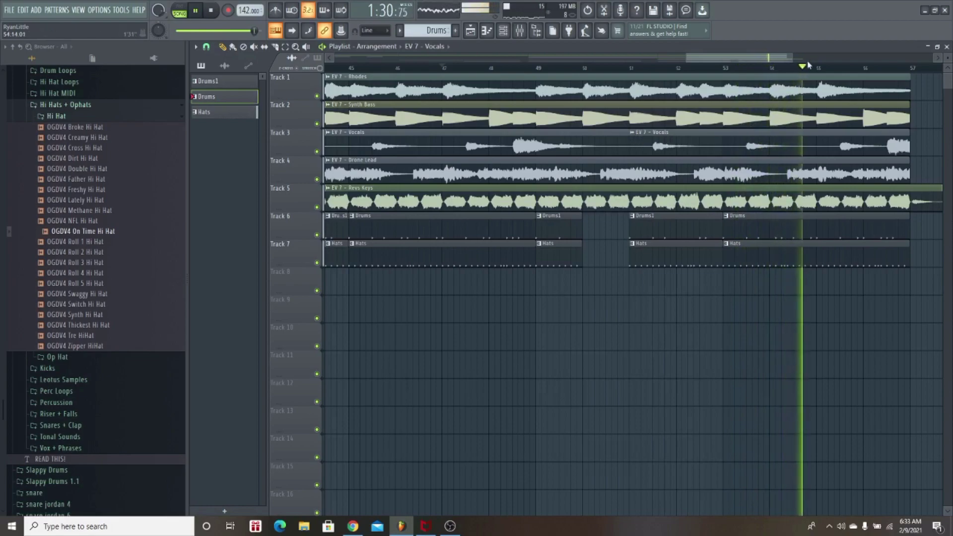
Trim the overhanging end of the Revs Keys clip on Track 5 to match the other clips at bar 57
scroll(745, 195, down, 2)
drag(745, 196, 688, 195)
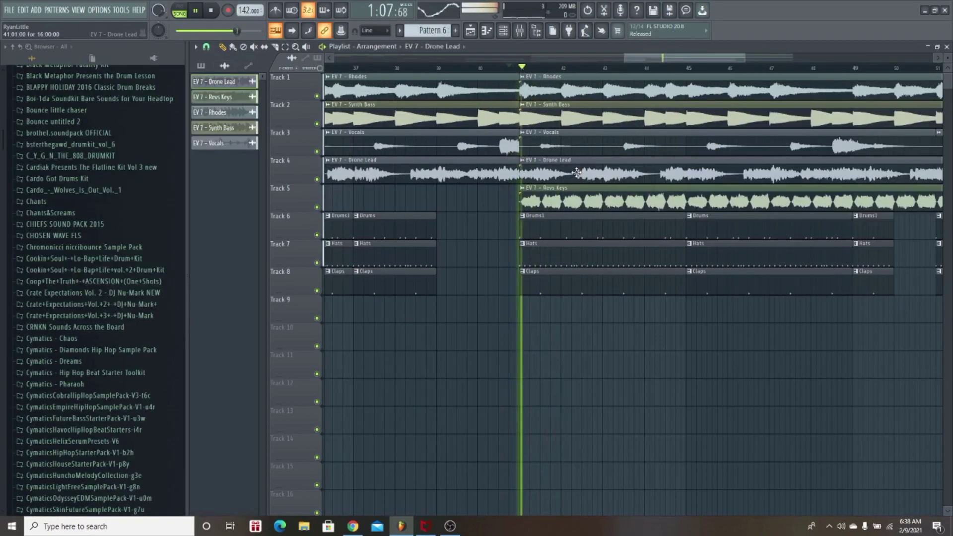
Lower the volume of the EV 7 - Drone Lead mixer track to 43% (-15.0 dB)
drag(575, 58, 521, 53)
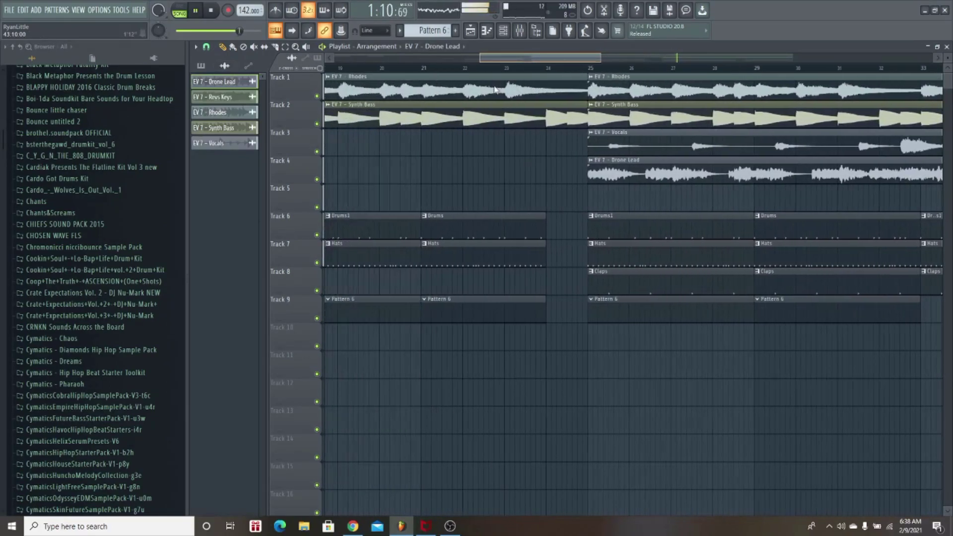
click(520, 30)
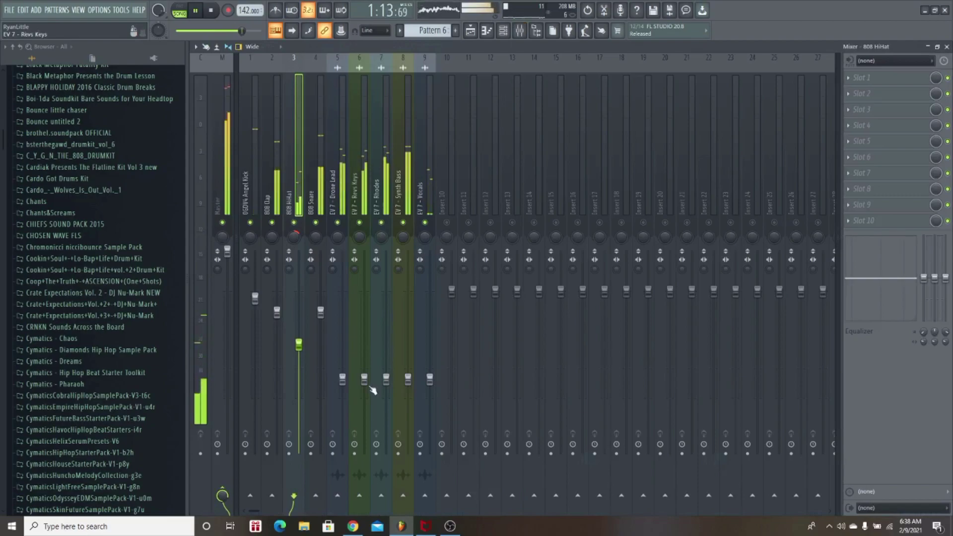
drag(342, 379, 342, 384)
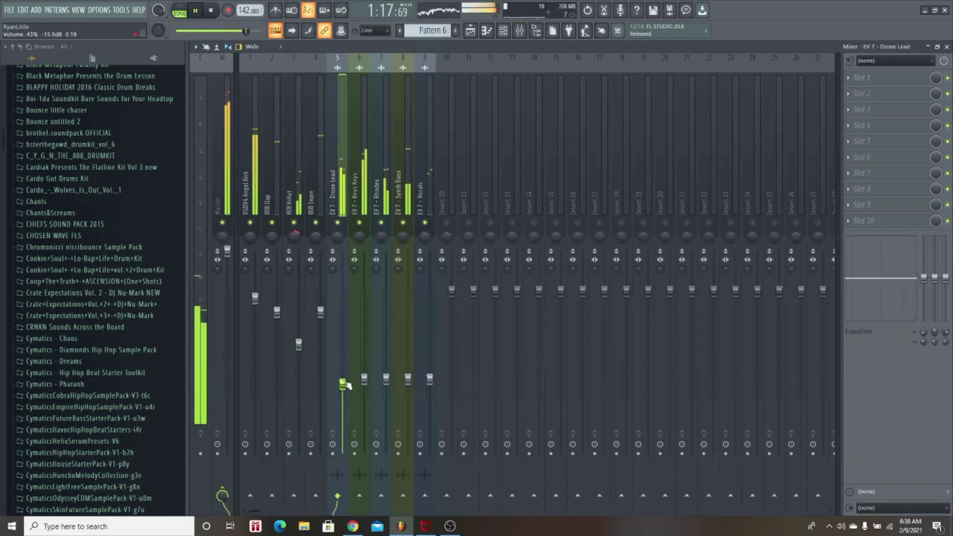
click(478, 35)
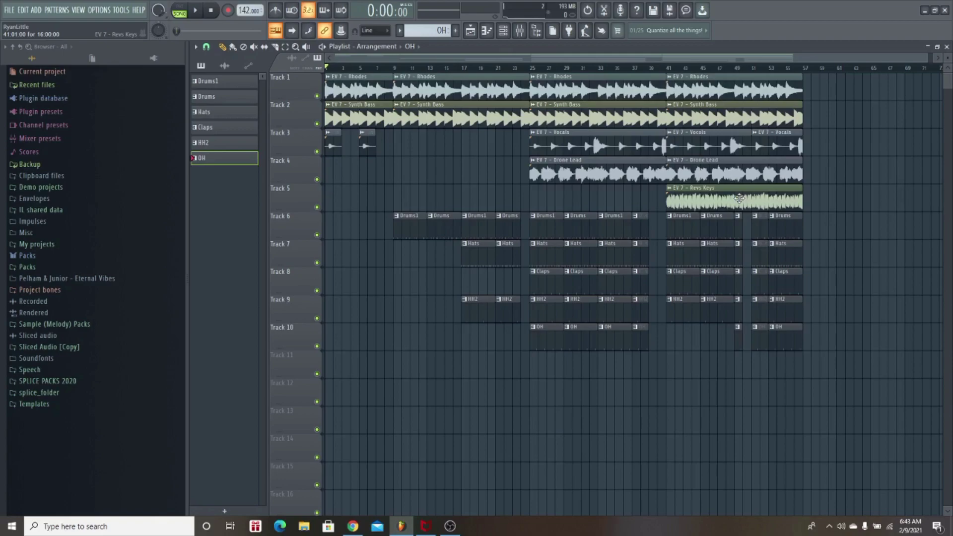
Review the layering of stems and drum patterns across the arrangement's sections, and play the opening bars with the short vocal clips
drag(927, 59, 808, 59)
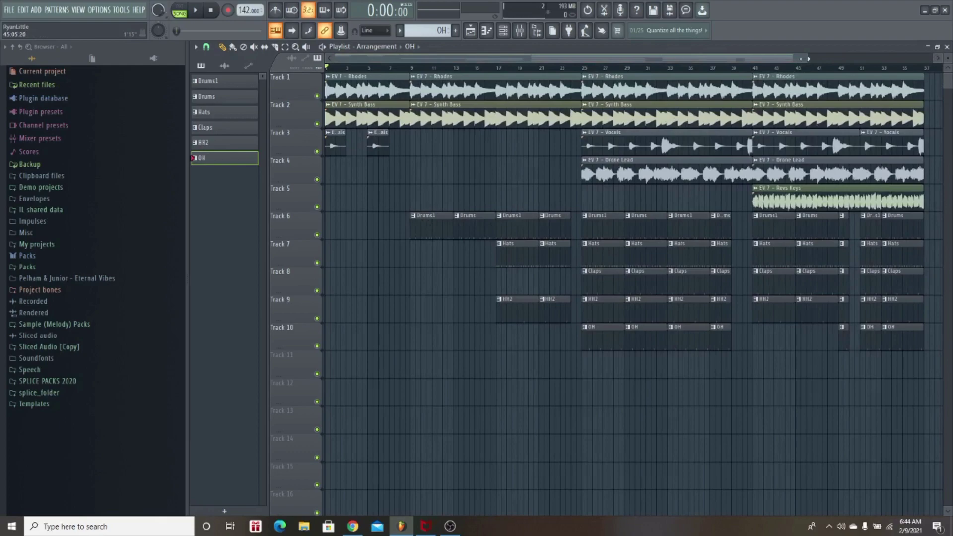
scroll(799, 68, up, 2)
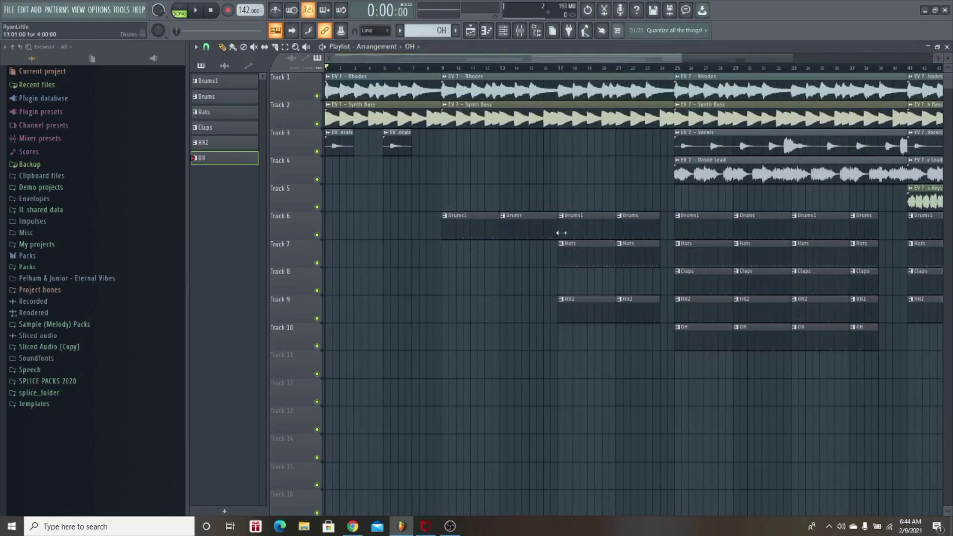
drag(614, 61, 793, 62)
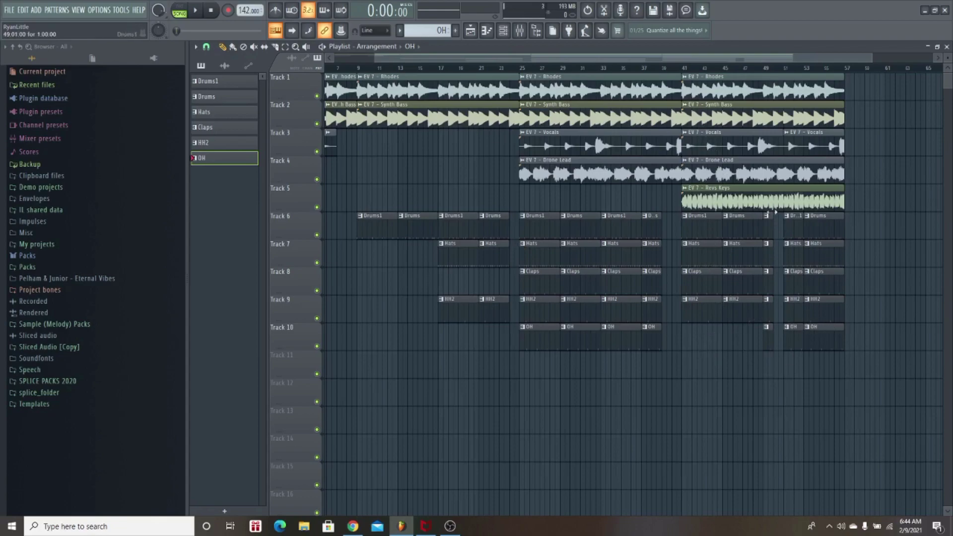
drag(873, 59, 654, 68)
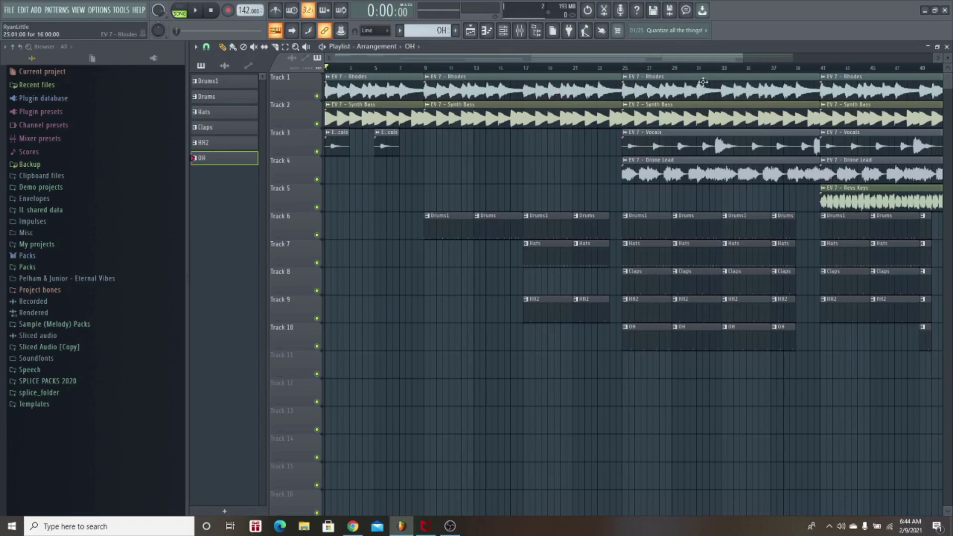
drag(744, 58, 819, 58)
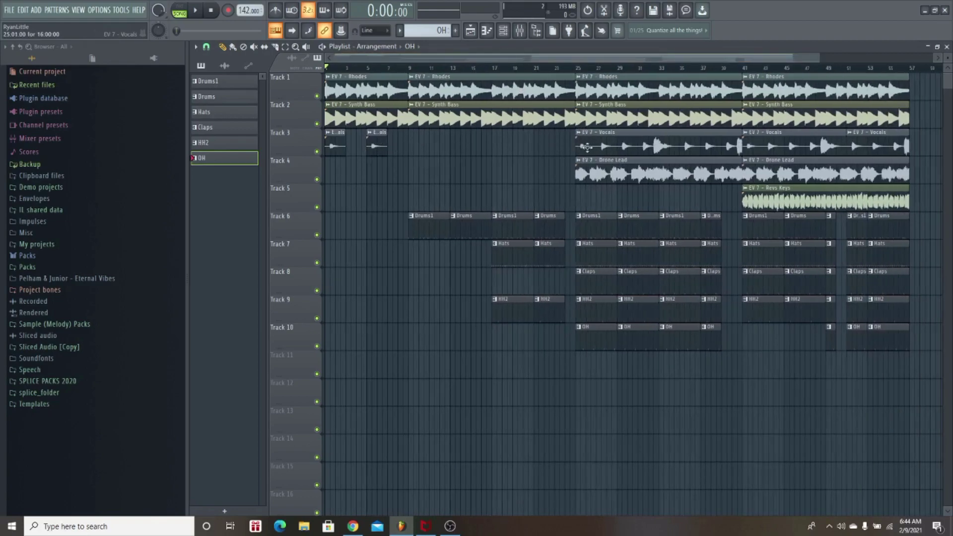
click(197, 14)
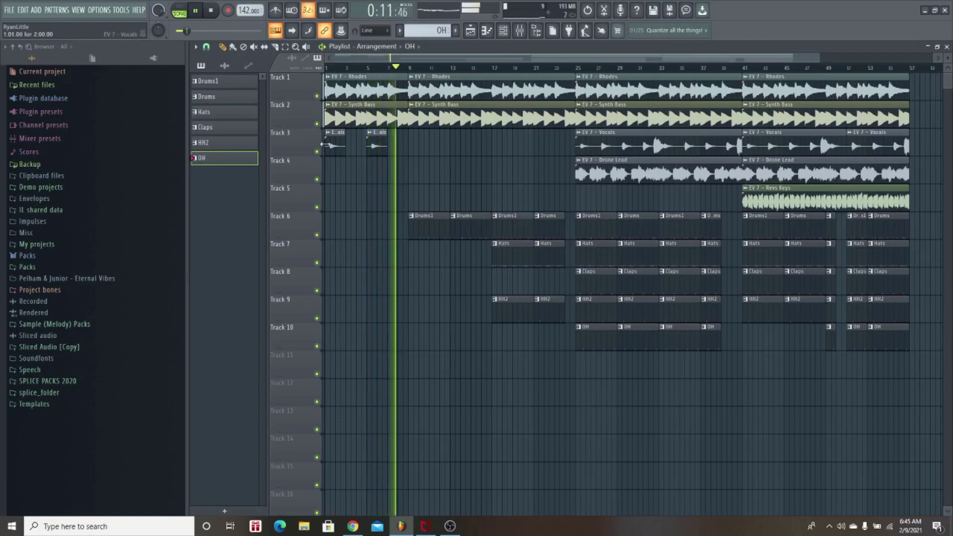
click(212, 11)
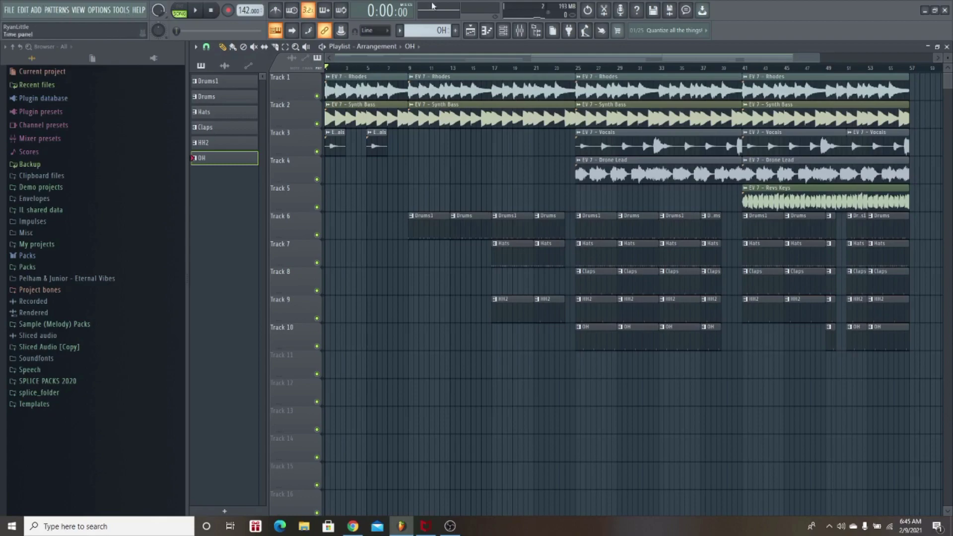
drag(812, 56, 882, 59)
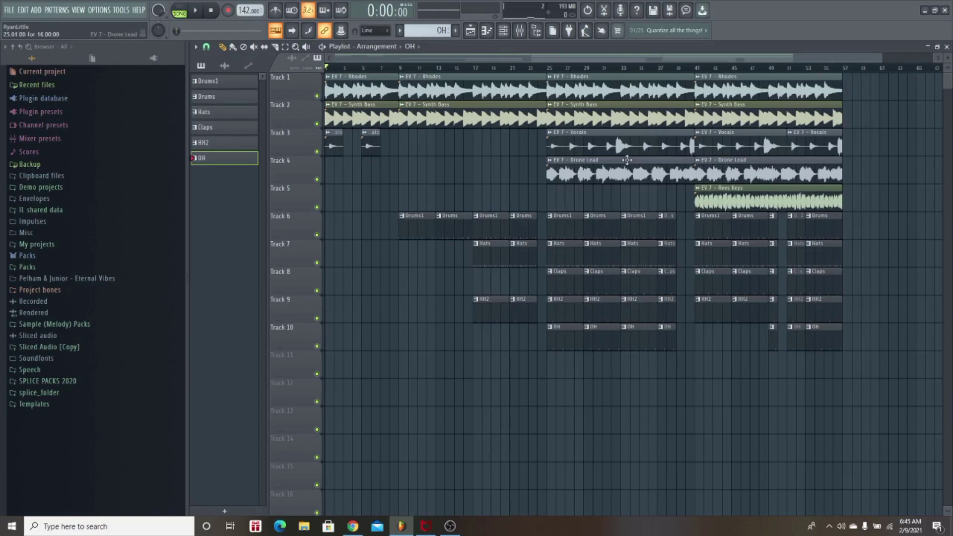
Expand the Pelham & Junior - Eternal Vibes pack down to its Compositions folder to view the EV composition folders
click(105, 278)
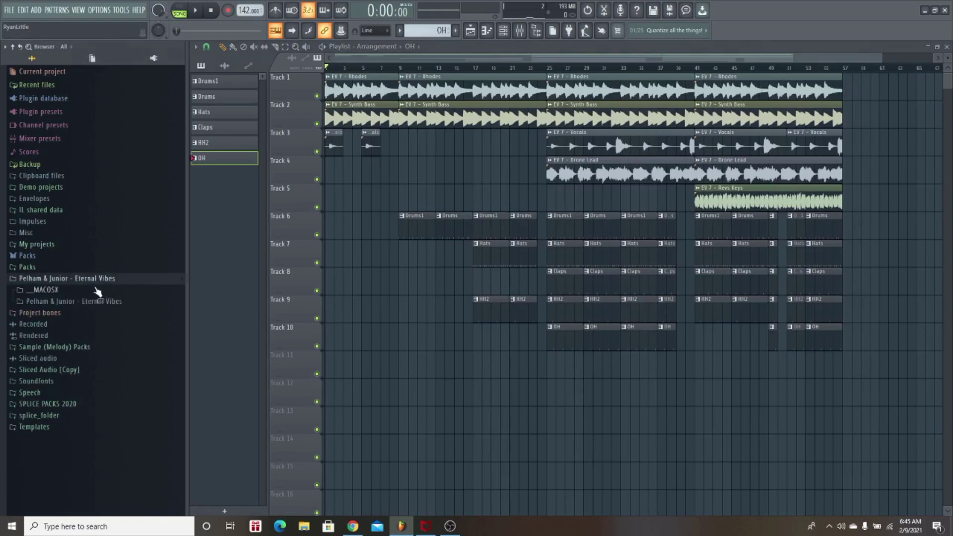
click(93, 301)
click(88, 314)
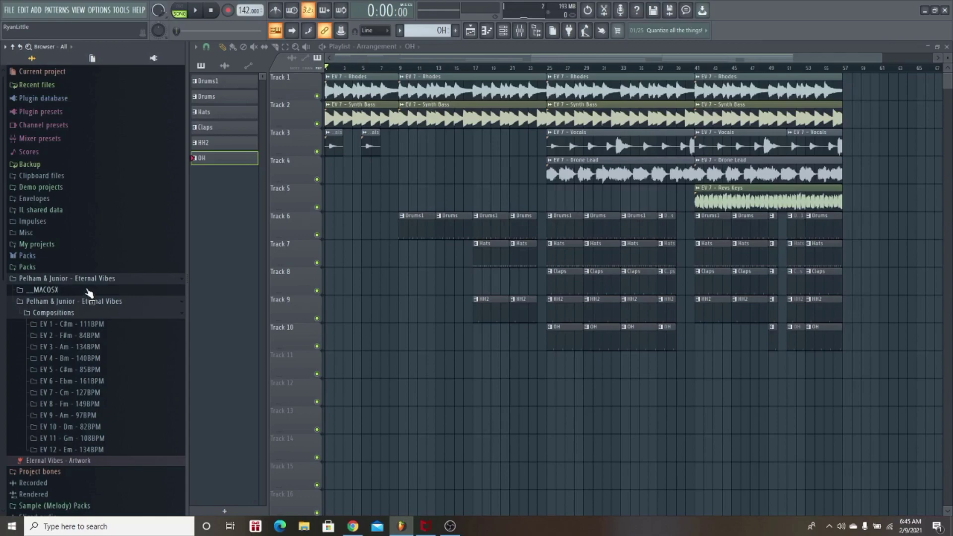
scroll(93, 293, down, 2)
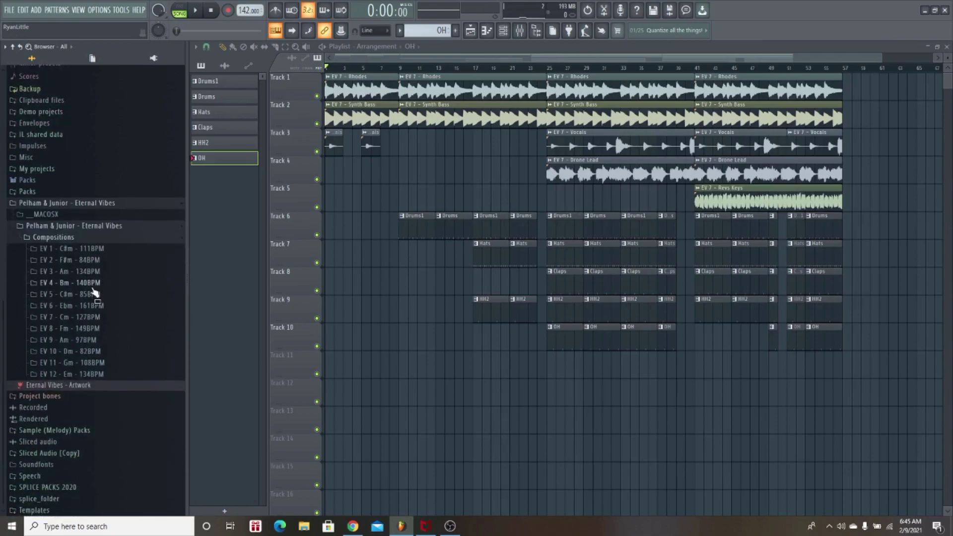